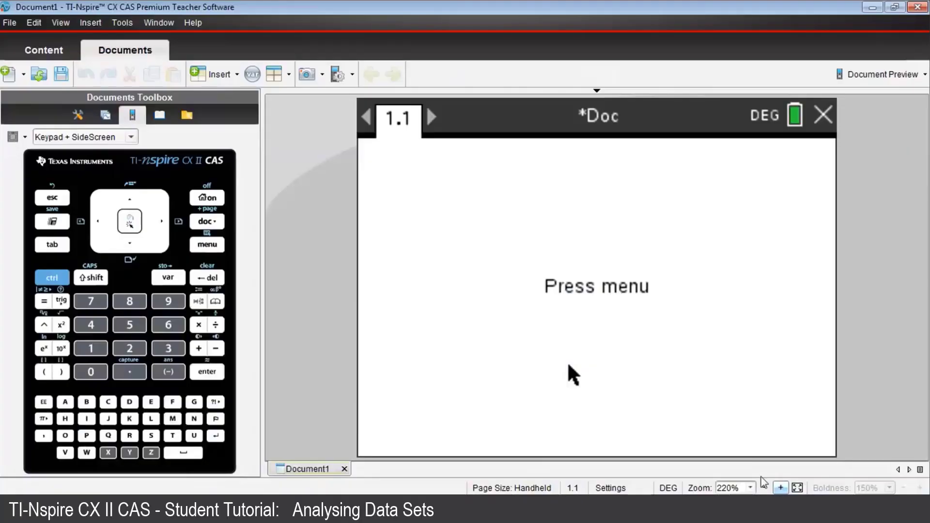
- Add a new Lists & Spreadsheet page to the document
click(206, 245)
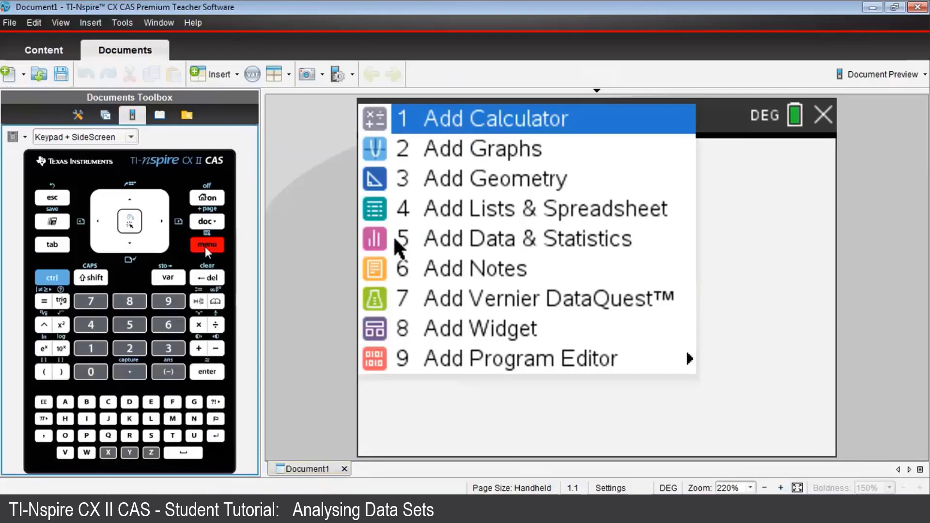
key(Down)
key(Down)
key(Down)
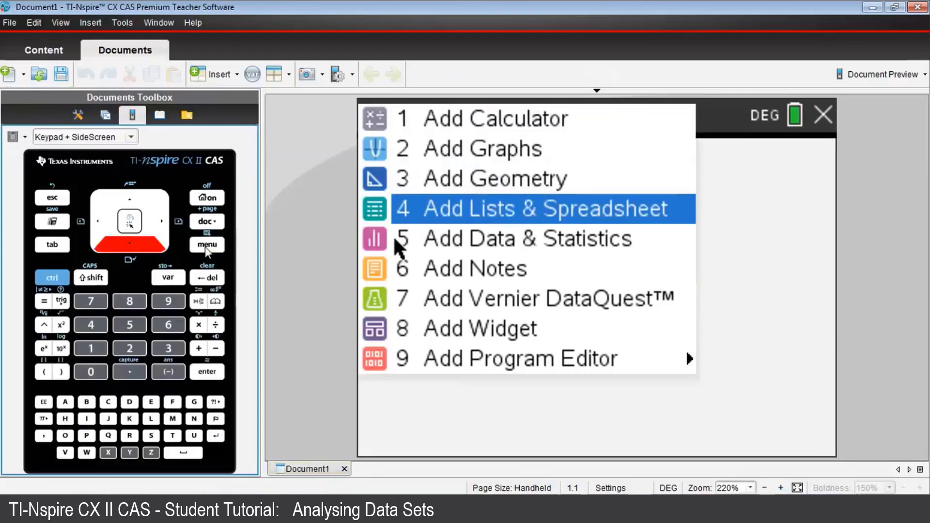
key(Return)
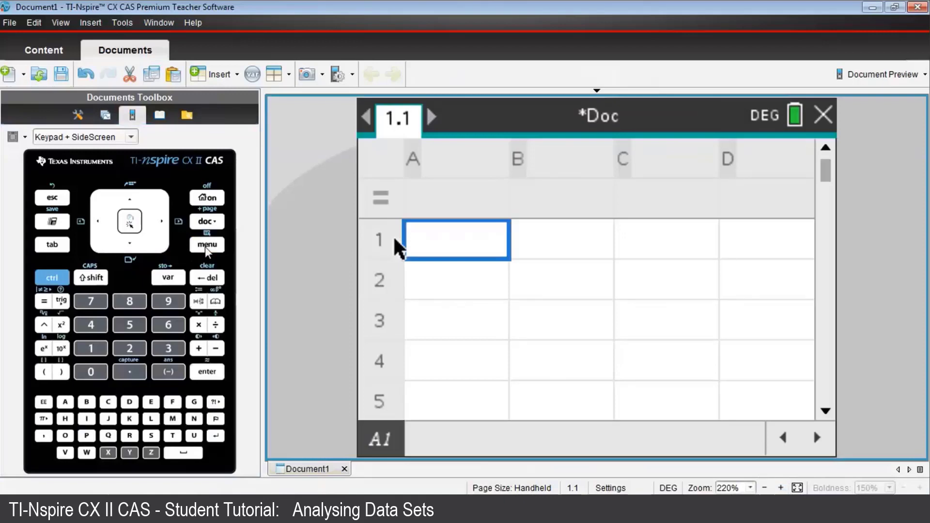
- Name column A 'fruit'
key(Up)
key(Up)
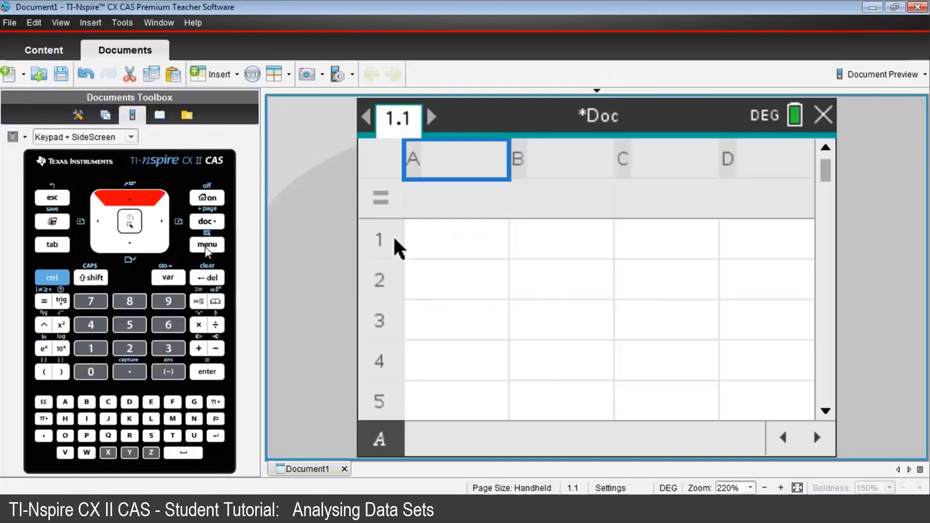
text(fruit)
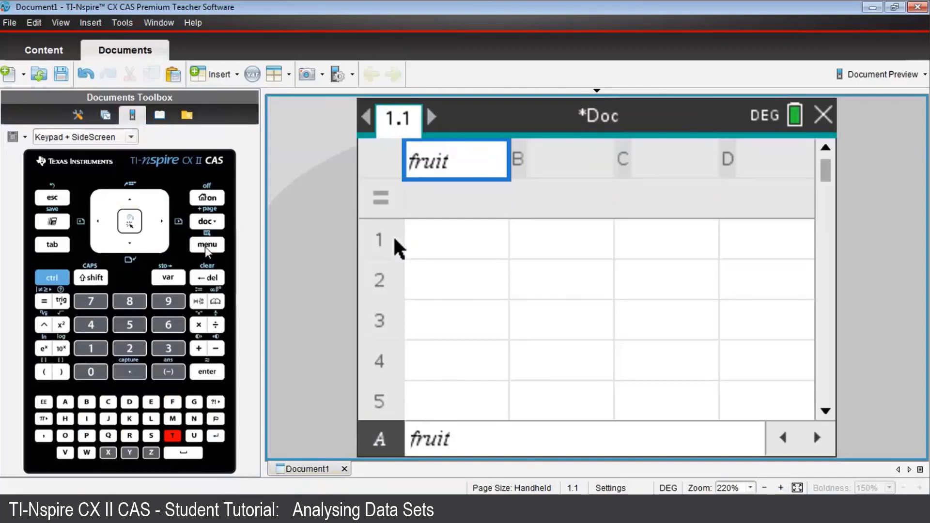
key(Return)
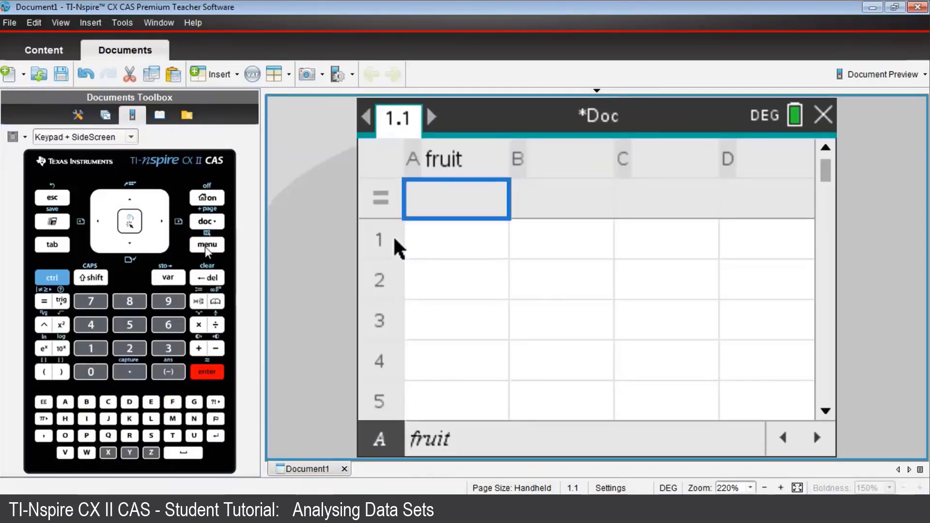
- Enter 3, 5, 5, 7, 3, 4, 4, 1 into cells A1 through A8
key(Down)
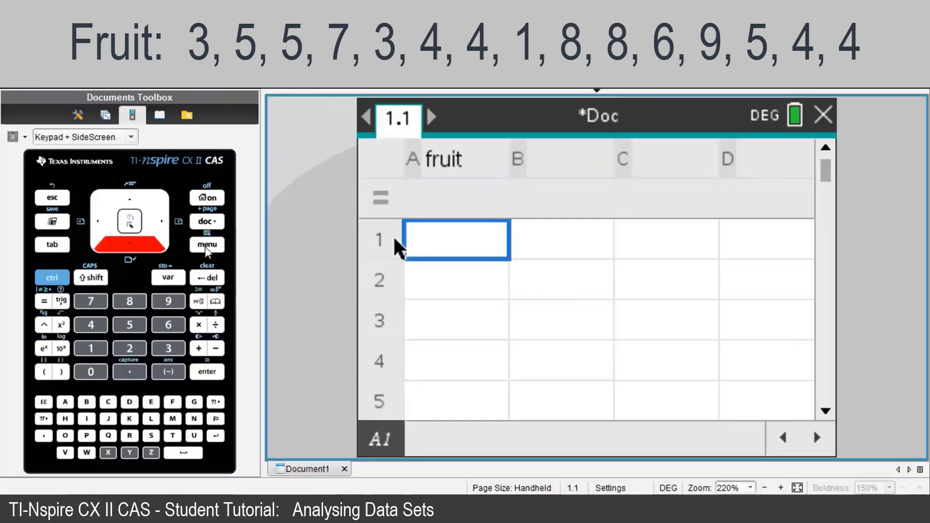
text(3)
key(Return)
text(5)
key(Return)
text(5)
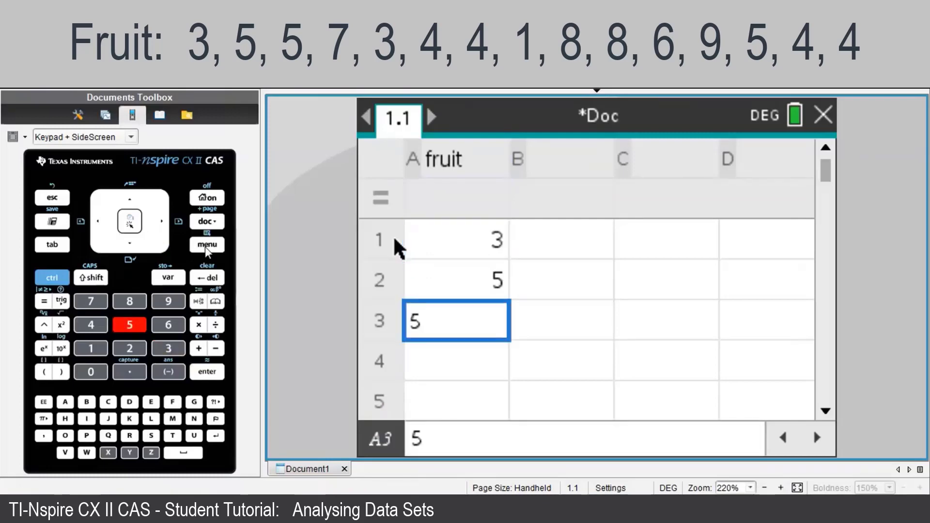
key(Return)
text(7)
key(Return)
text(3)
key(Return)
text(4)
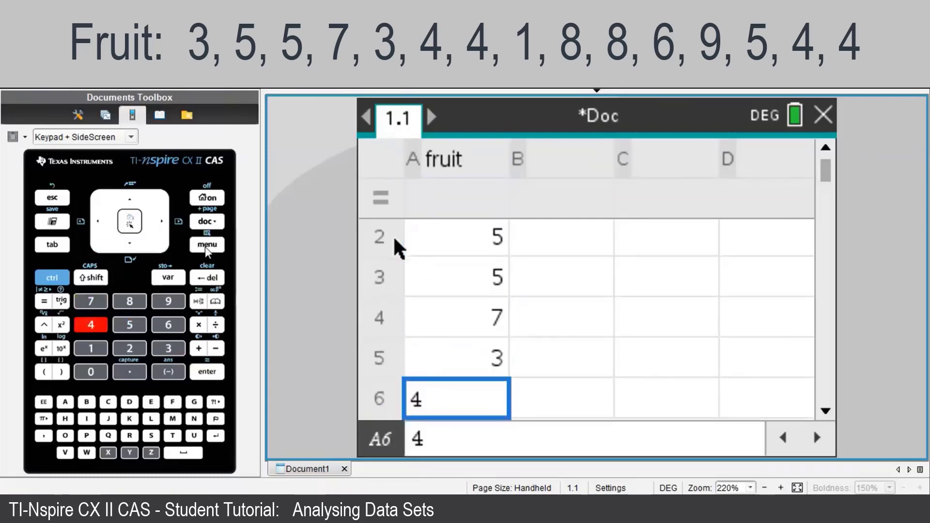
key(Return)
text(4)
key(Return)
text(1)
key(Return)
- Enter 8, 8, 6, 9, 5, 4, 4 into cells A9 through A15
text(8)
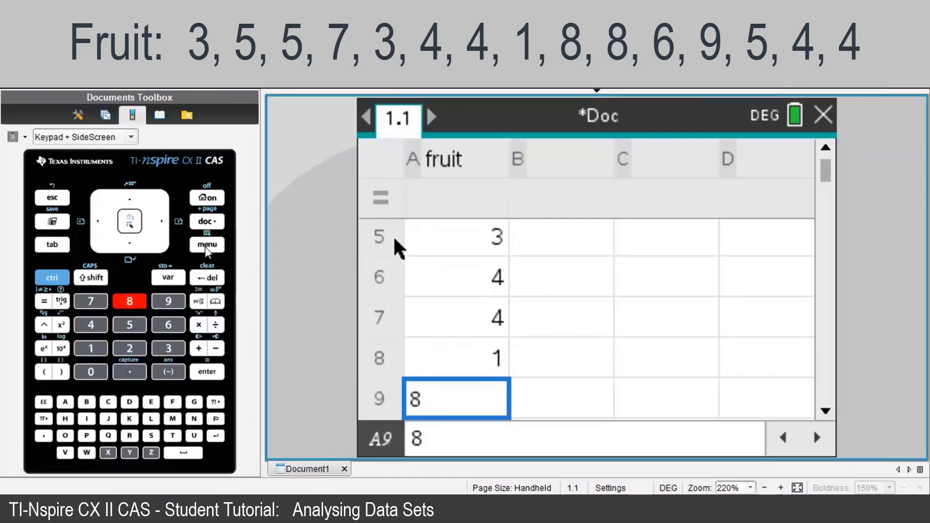
key(Return)
text(8)
key(Return)
text(6)
key(Return)
text(9)
key(Down)
text(5)
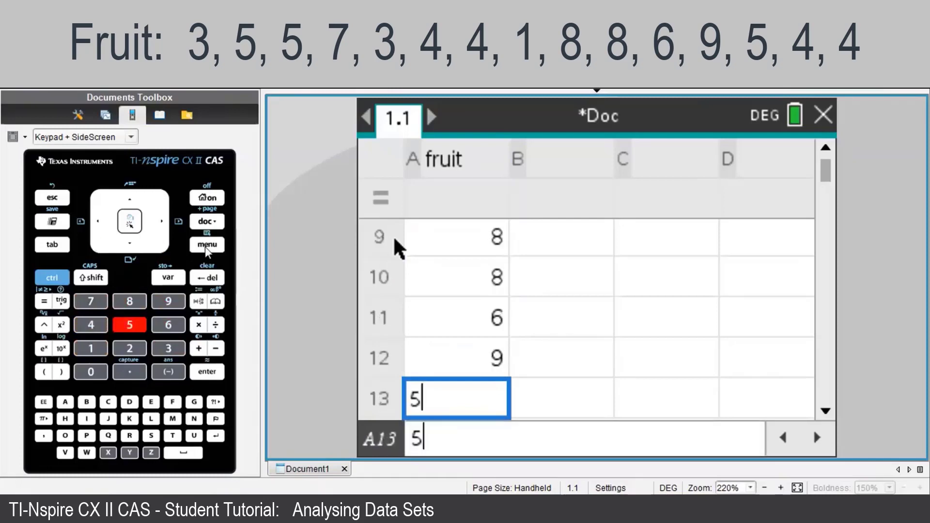
key(Down)
text(4)
key(Down)
text(4)
key(Down)
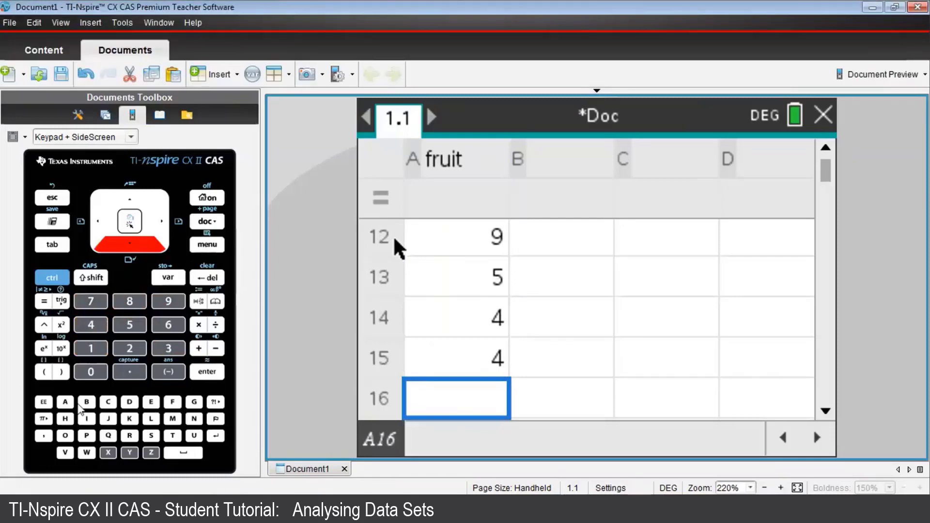
- Return to cell A1 and choose Statistics > Stat Calculations > One-Variable Statistics
click(52, 278)
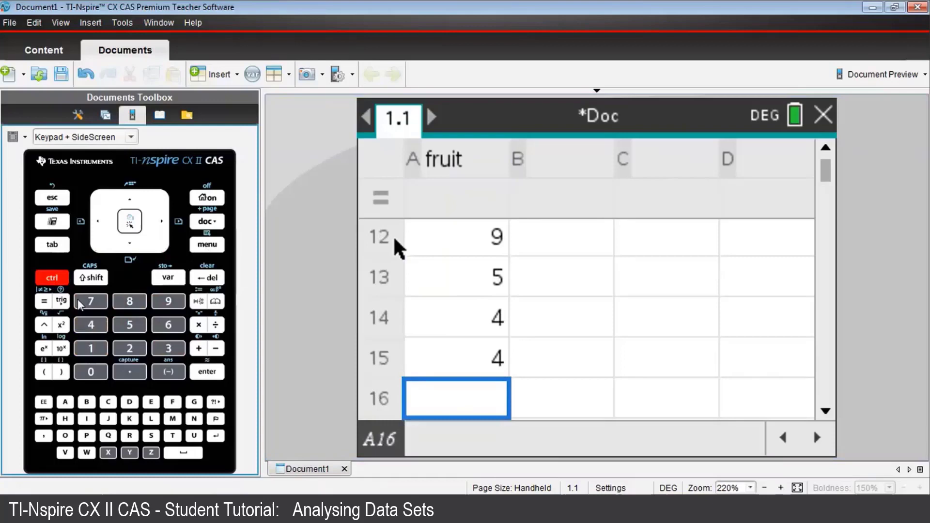
click(100, 303)
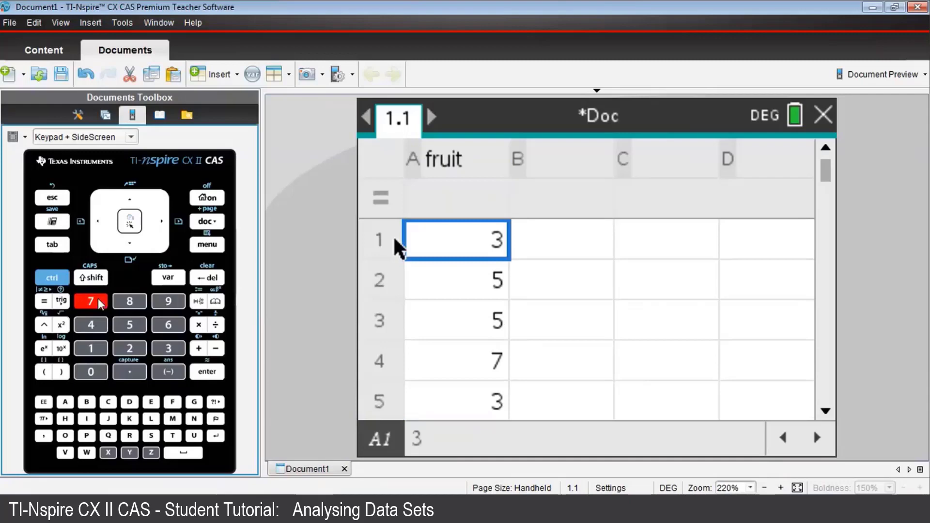
click(208, 245)
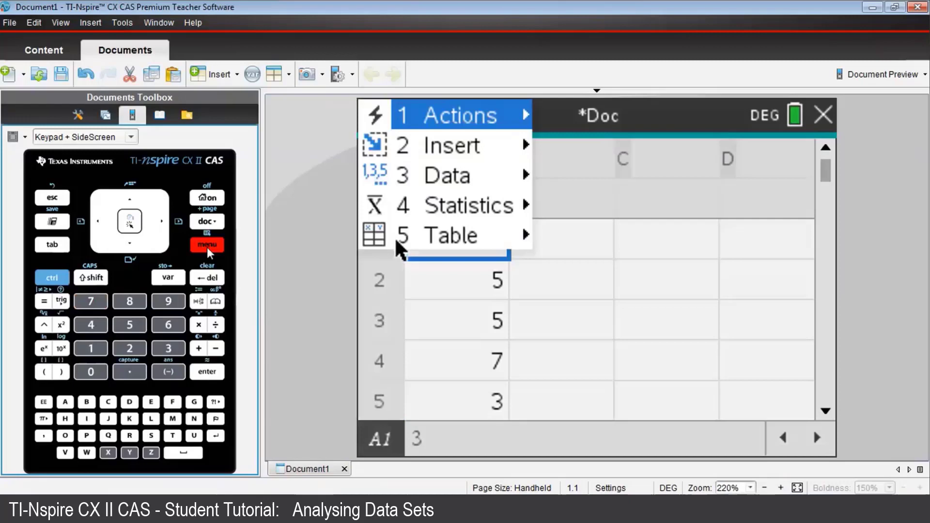
key(Down)
key(Down)
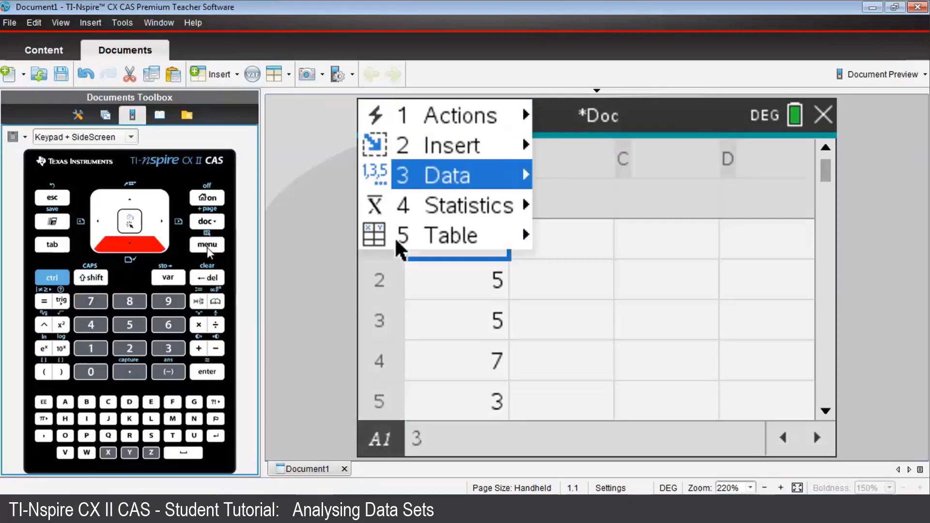
key(Down)
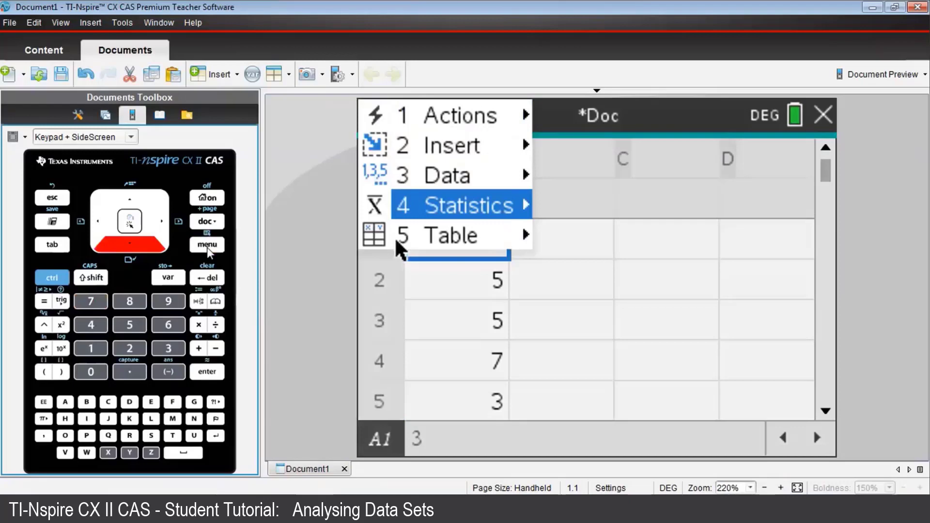
key(Right)
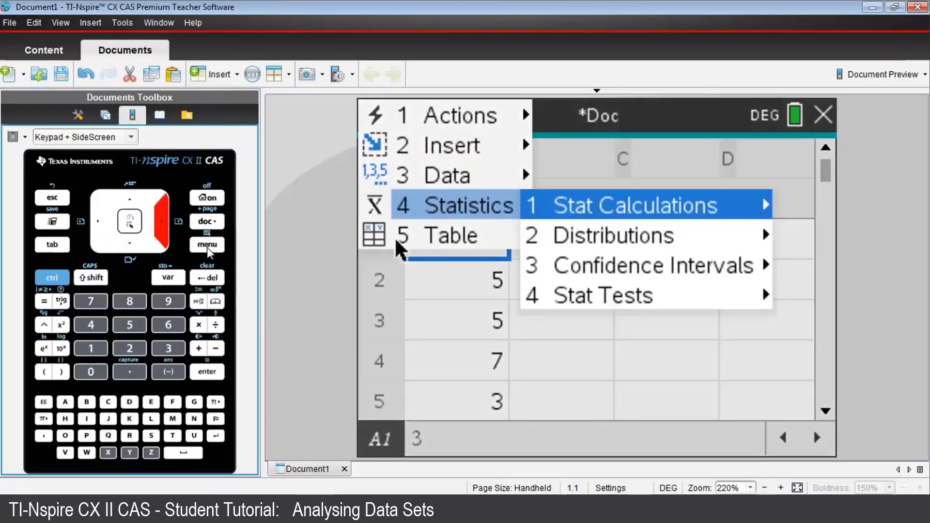
key(Right)
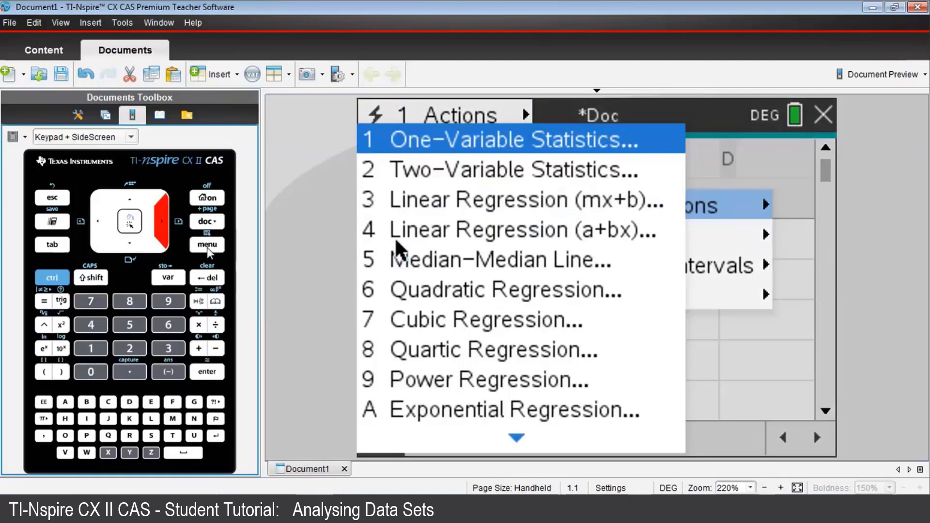
key(Return)
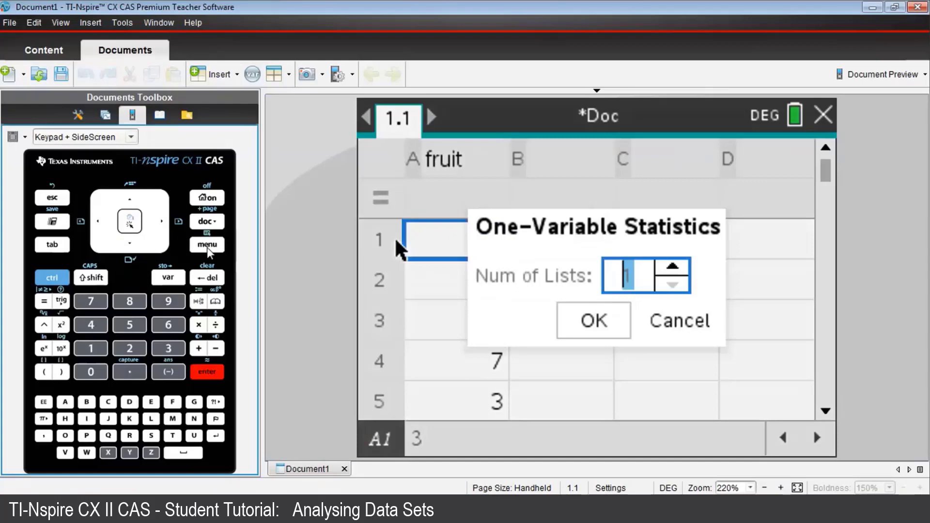
- Run One-Variable Statistics on 1 list, the fruit list, giving mean 5.0667
key(Tab)
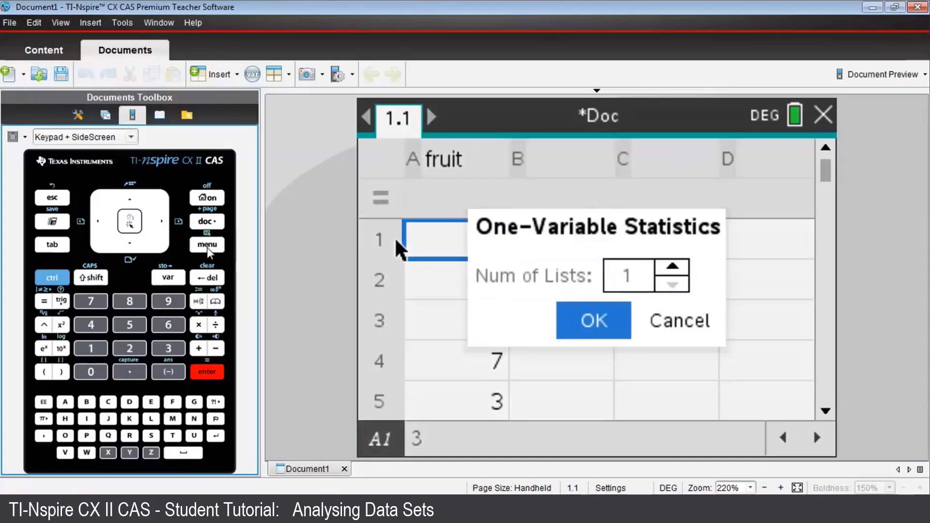
key(Return)
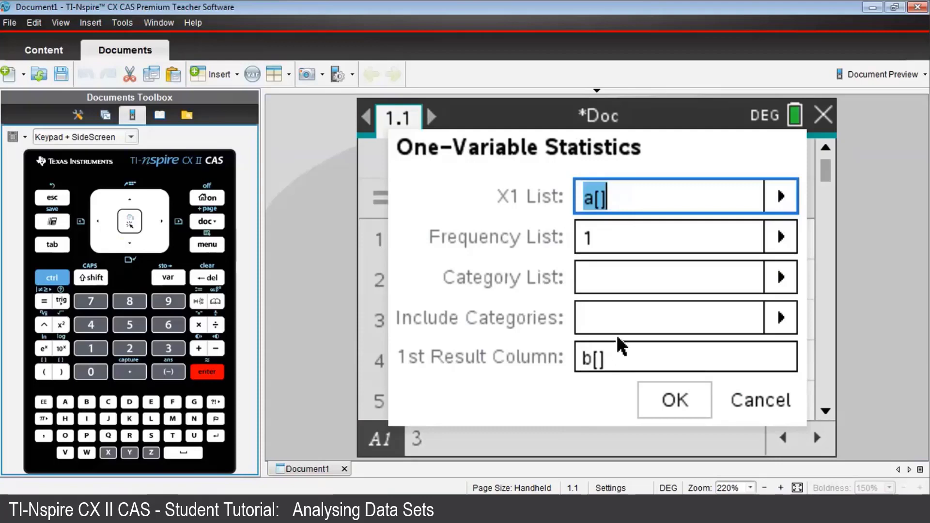
key(Return)
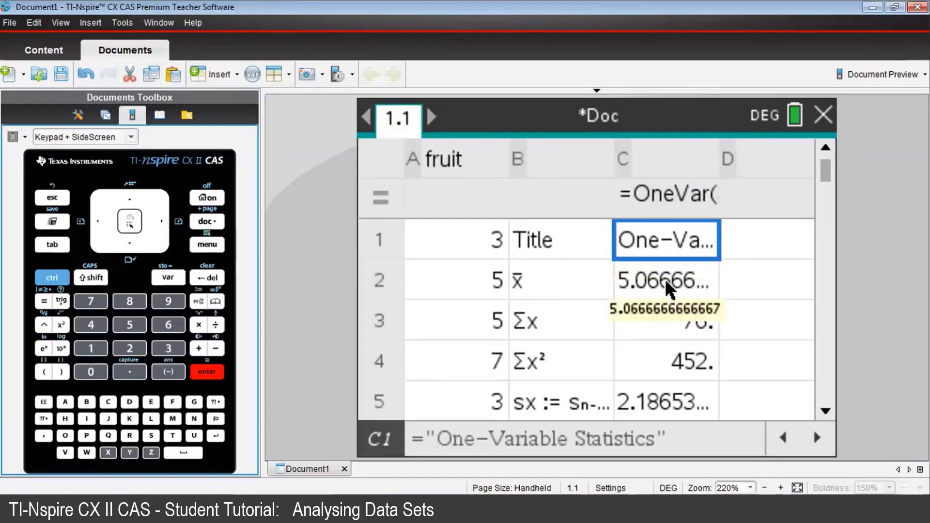
click(561, 287)
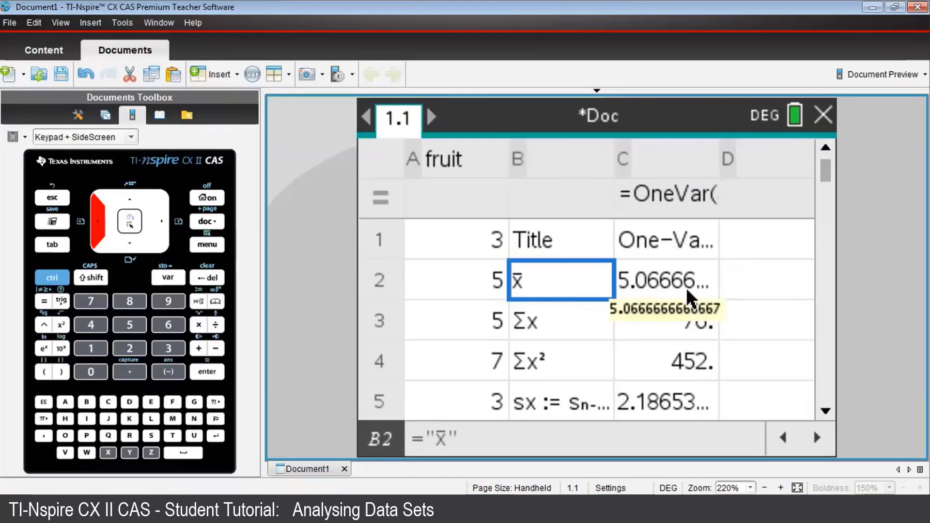
key(Right)
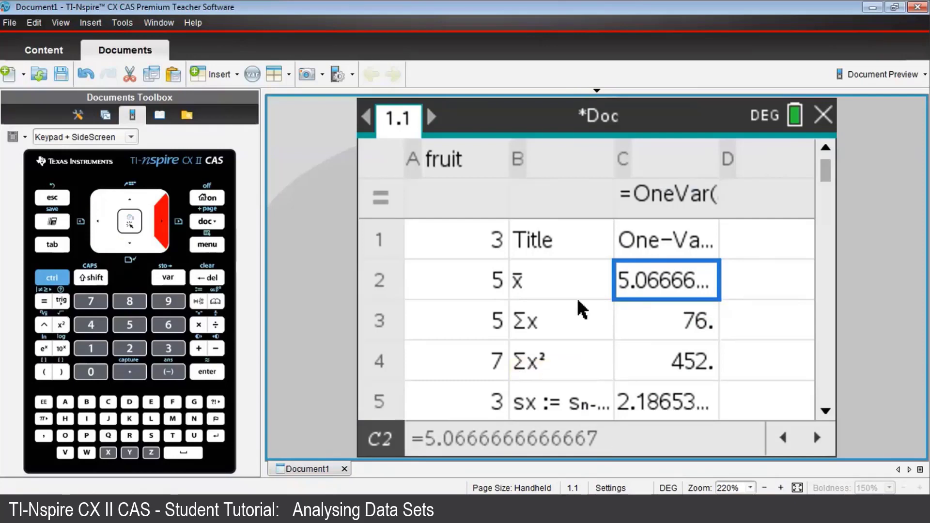
click(565, 286)
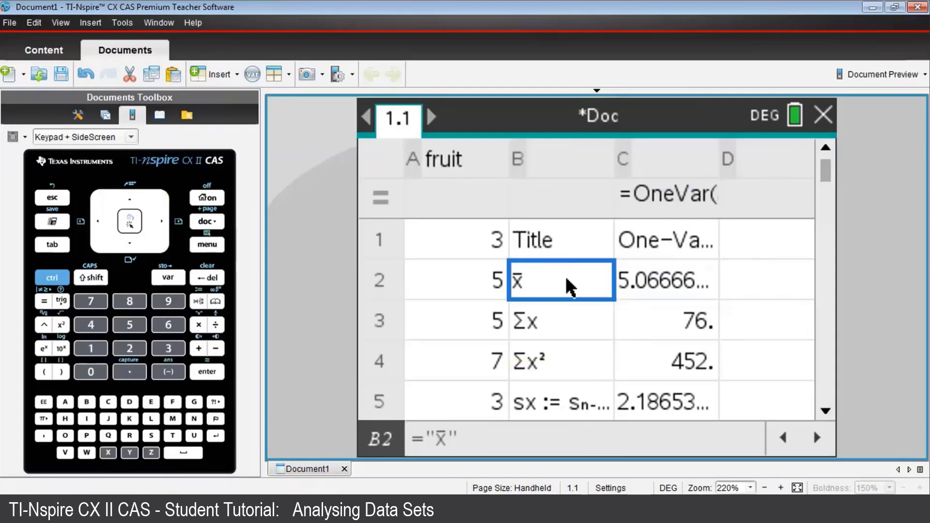
key(Down)
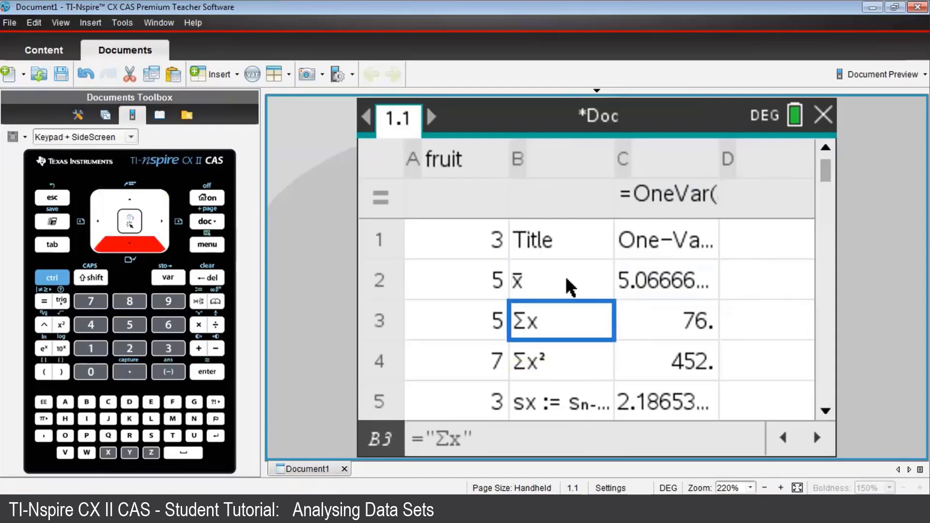
key(Down)
key(Down)
key(Down)
key(Down)
key(Down)
key(Down)
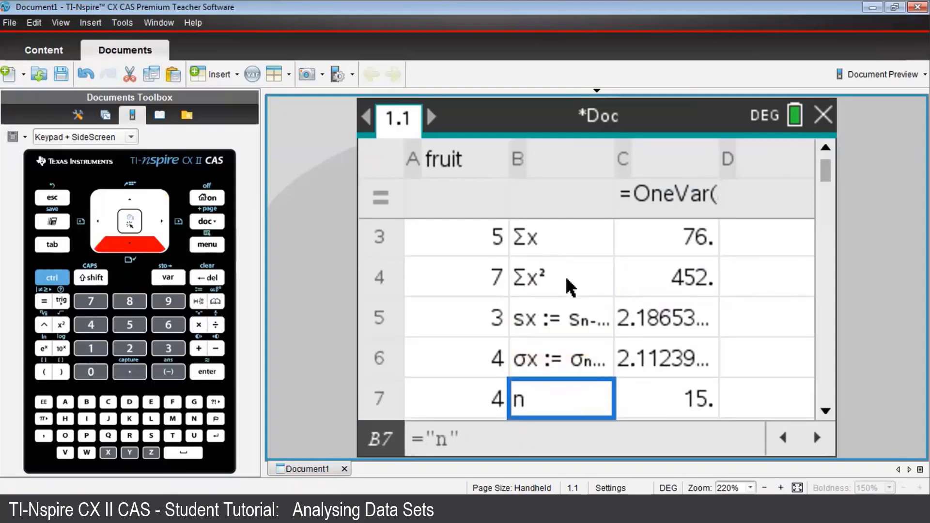
key(Down)
key(Down)
key(Down)
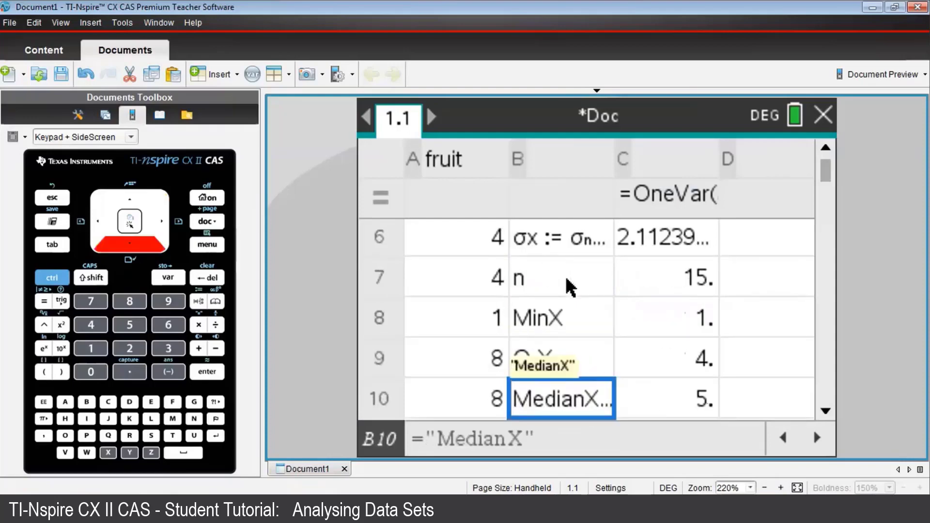
key(Down)
key(Down)
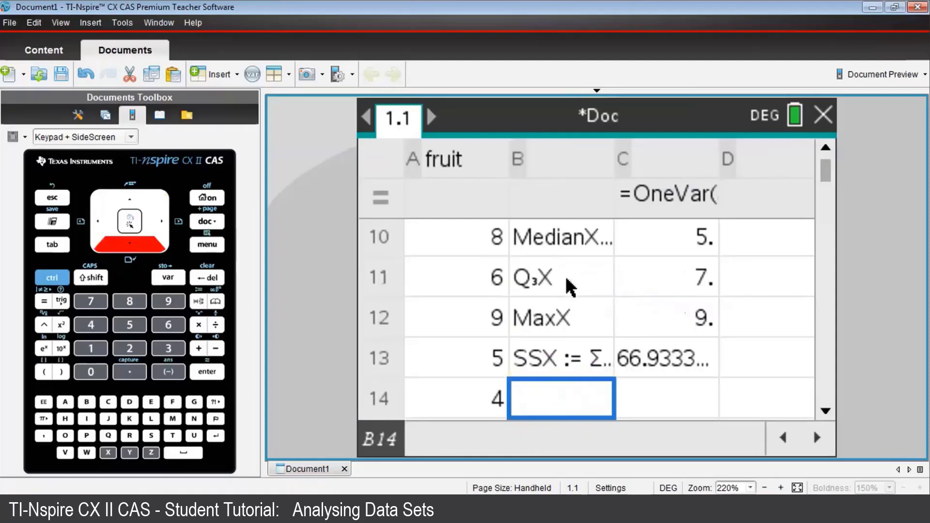
key(Up)
key(Right)
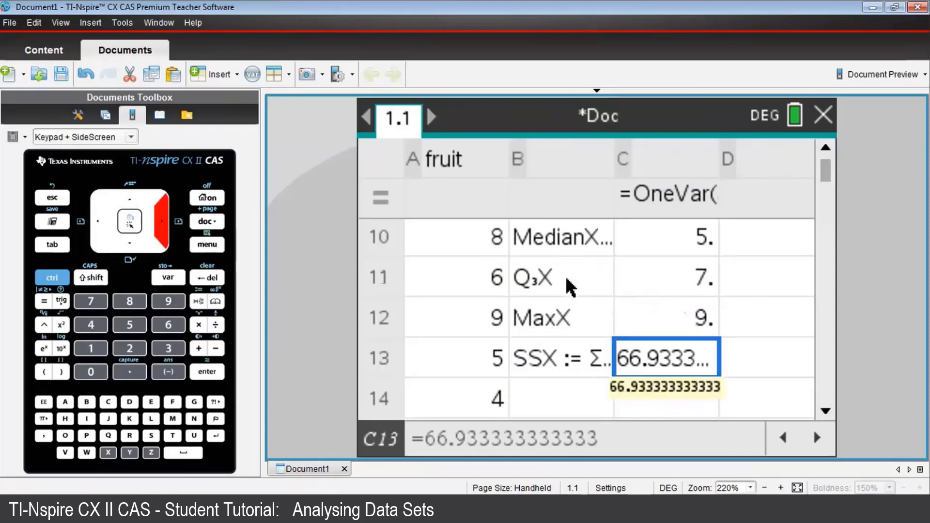
key(Up)
key(Up)
key(Up)
key(Up)
key(Up)
key(Up)
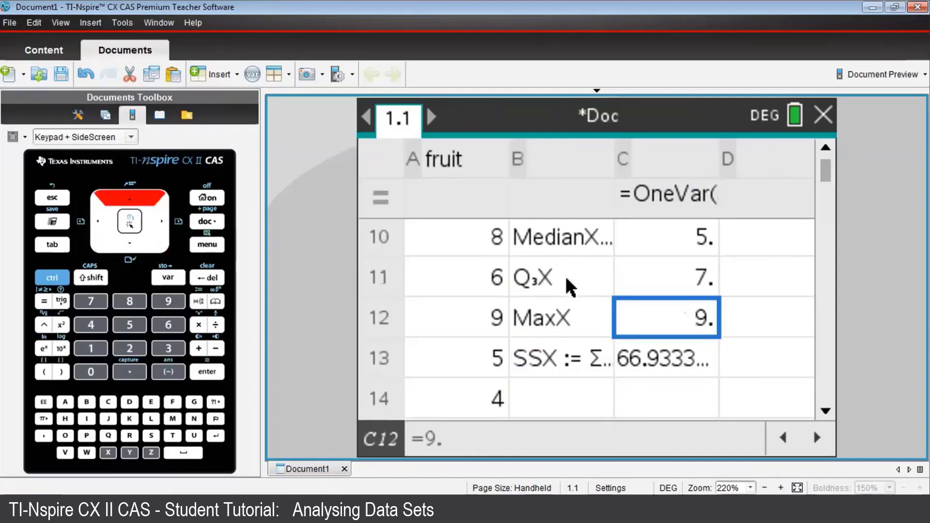
key(Up)
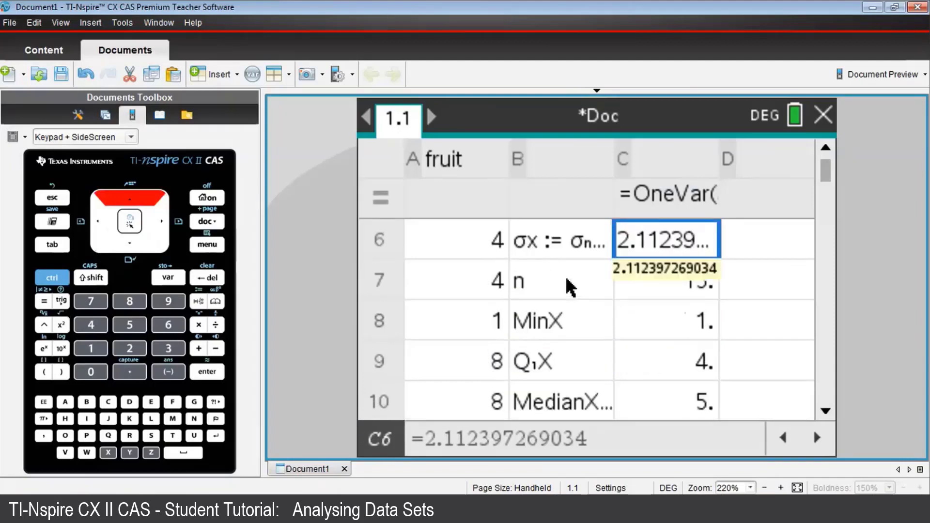
key(Up)
key(Up)
key(Up)
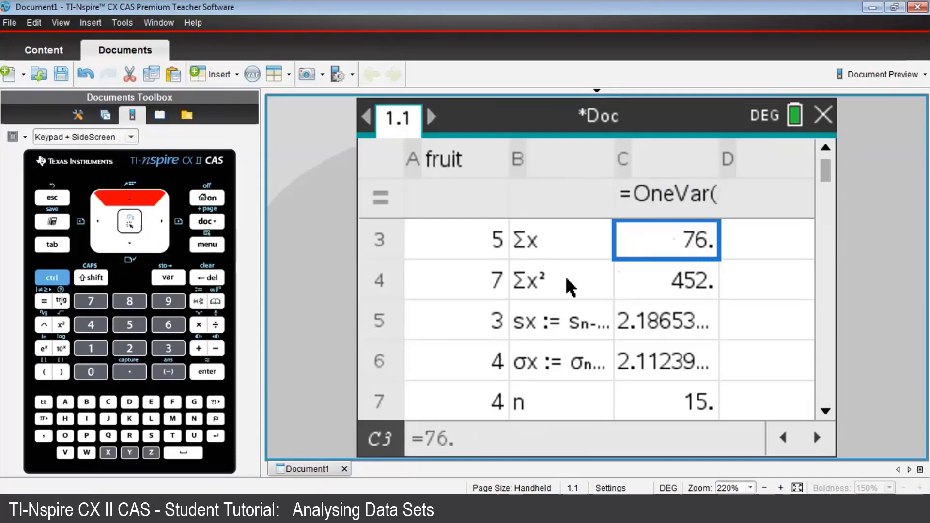
key(Down)
key(Down)
key(Down)
key(Down)
key(Down)
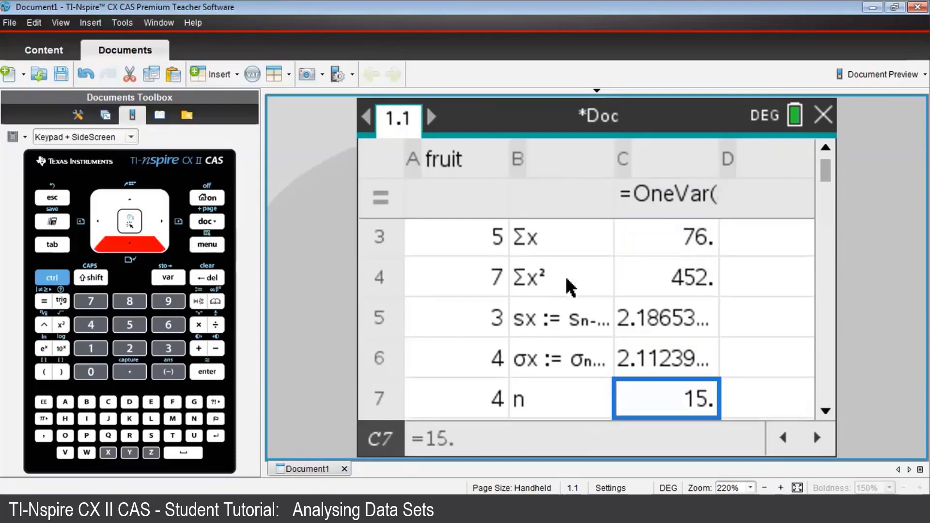
key(Down)
key(Down)
key(Down)
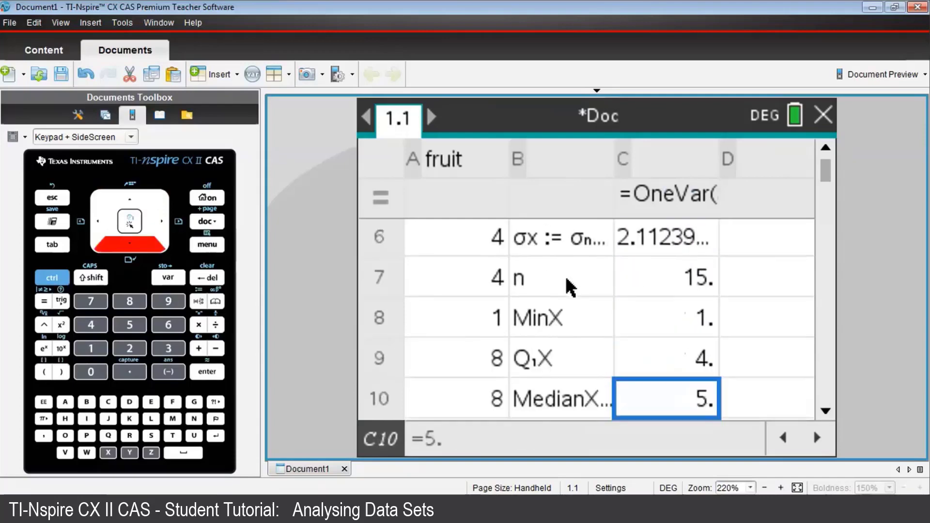
key(Down)
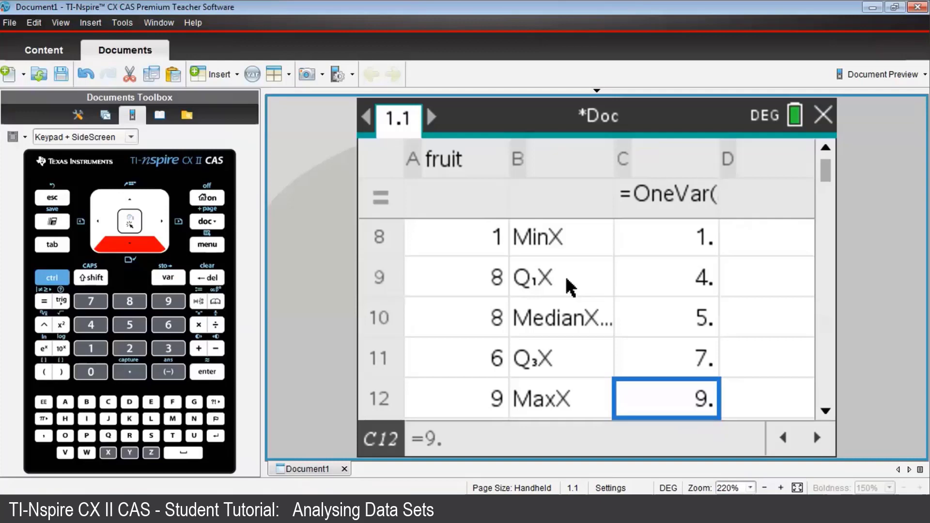
- Replace the 5 in fruit cell A3 with 25
key(Left)
key(Left)
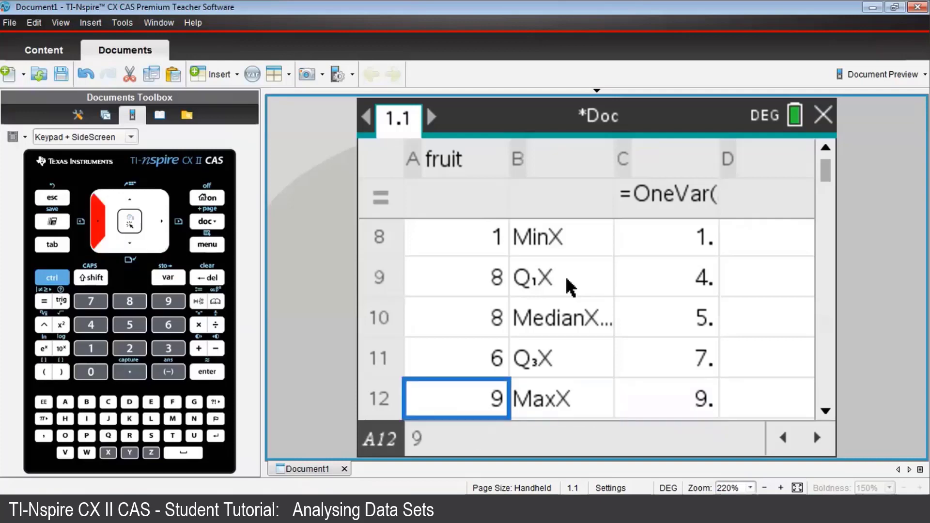
key(Up)
key(Up)
key(Up)
key(Up)
key(Up)
key(Up)
key(Up)
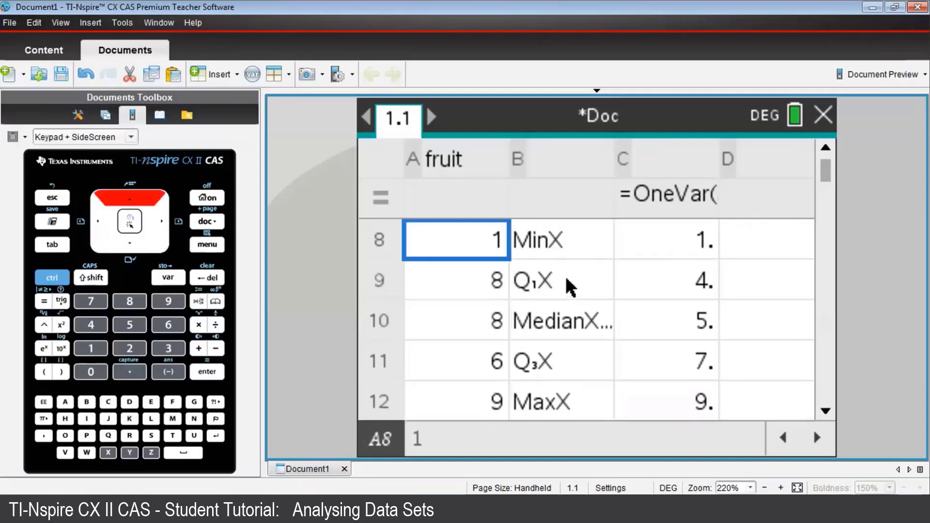
key(Up)
key(Up)
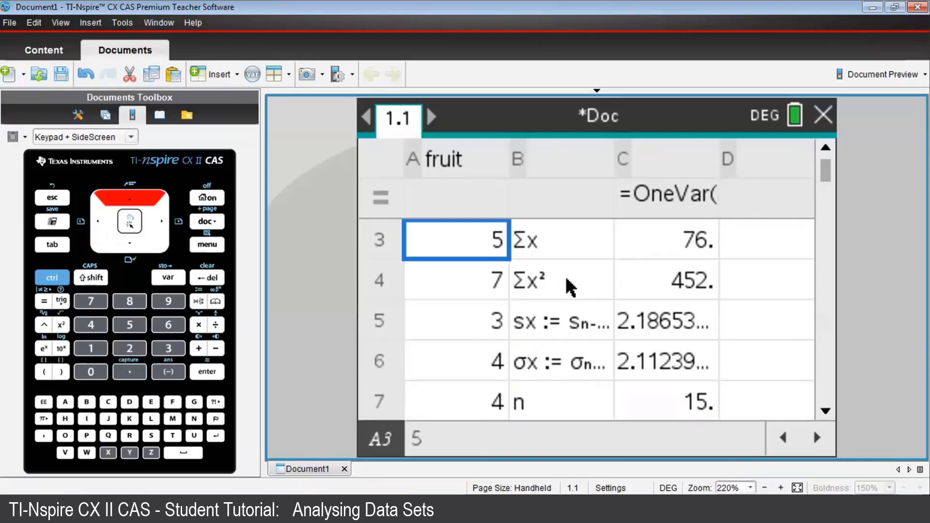
text(25)
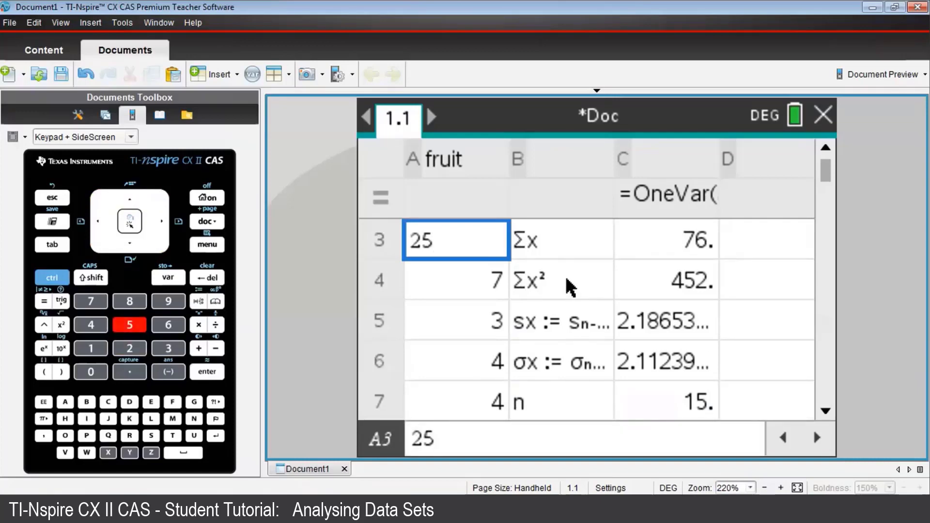
key(Return)
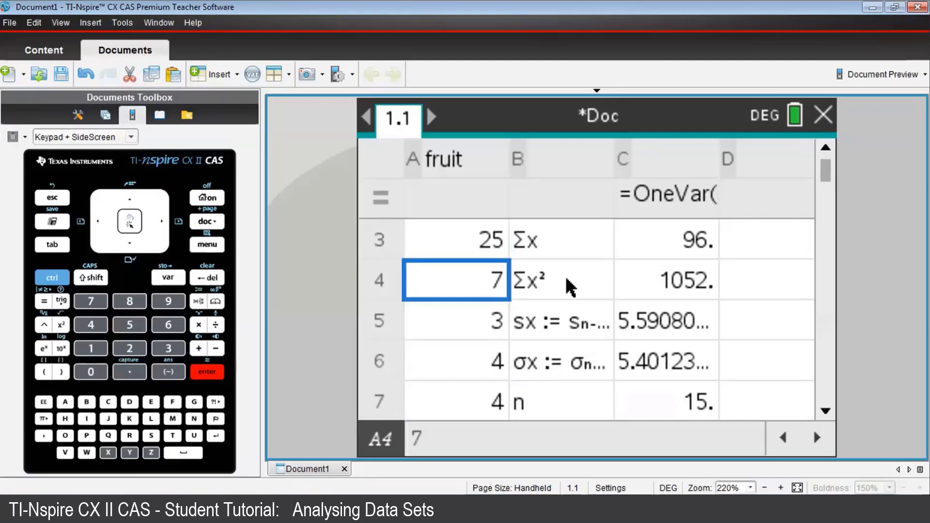
key(Up)
key(Up)
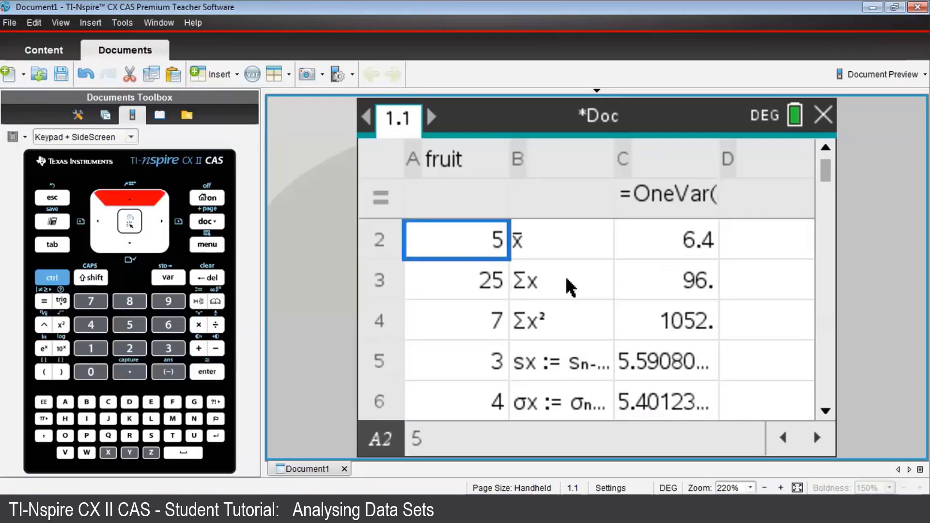
key(Right)
key(Right)
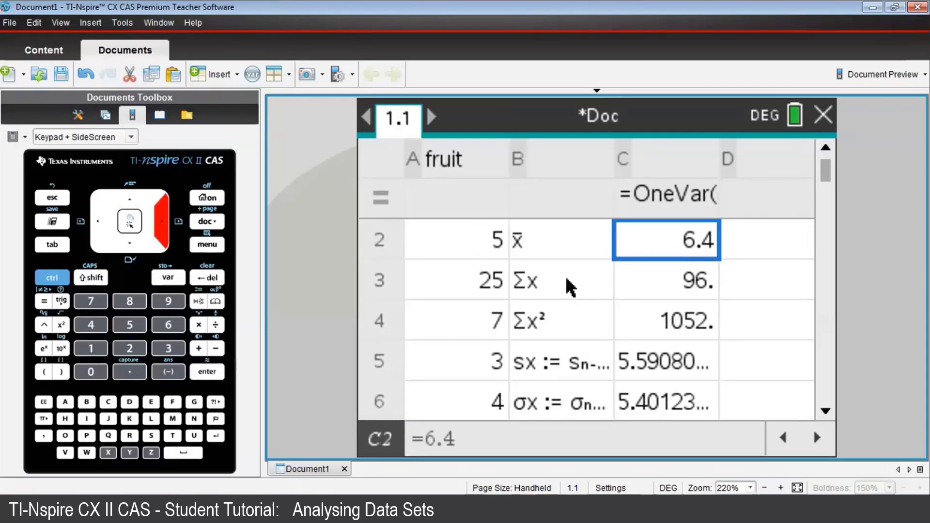
key(Down)
key(Down)
key(Down)
key(Down)
key(Down)
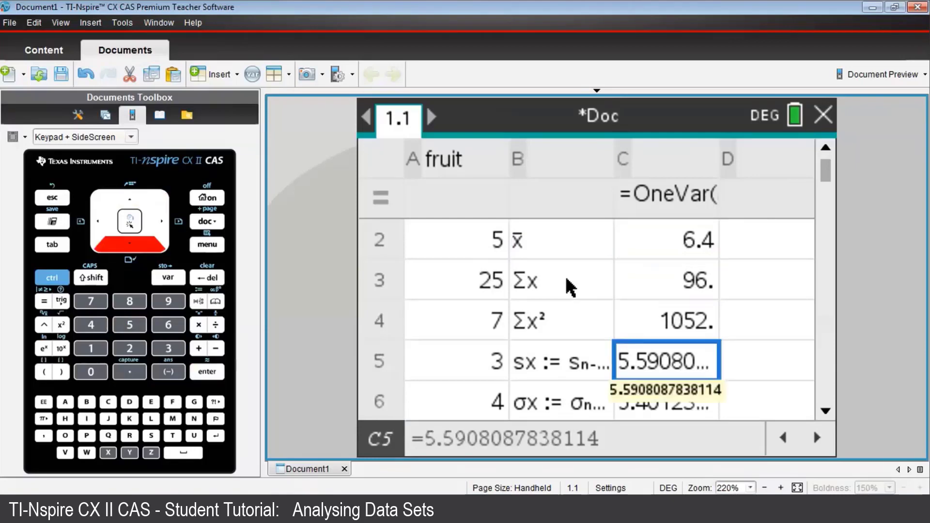
key(Down)
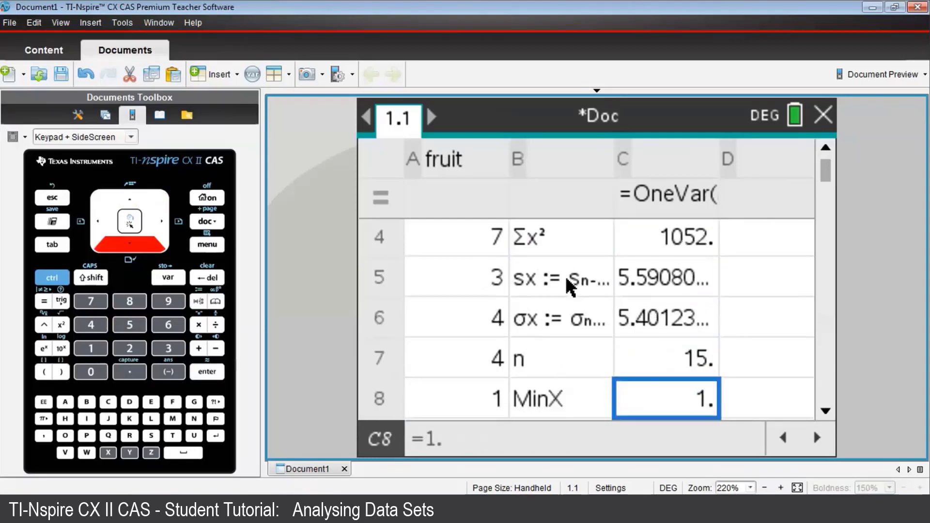
key(Down)
key(Down)
key(Down)
key(Down)
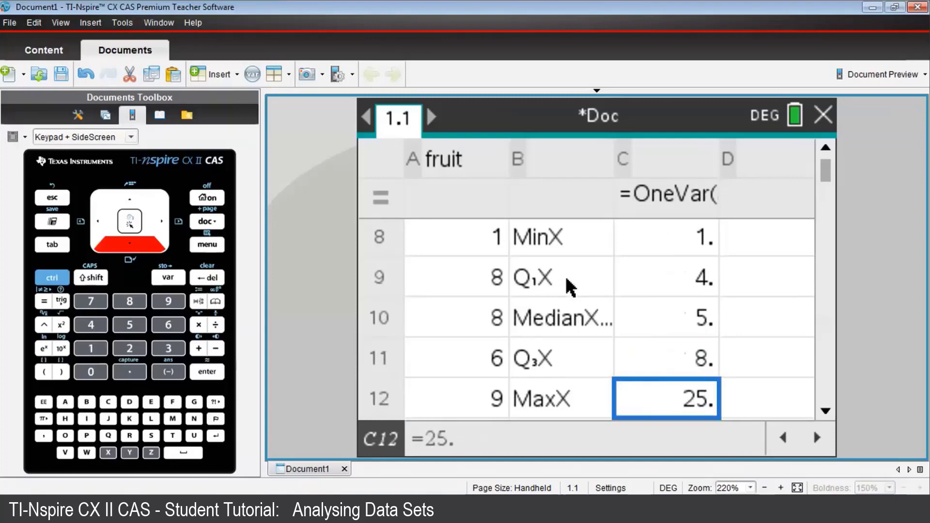
key(Up)
key(Up)
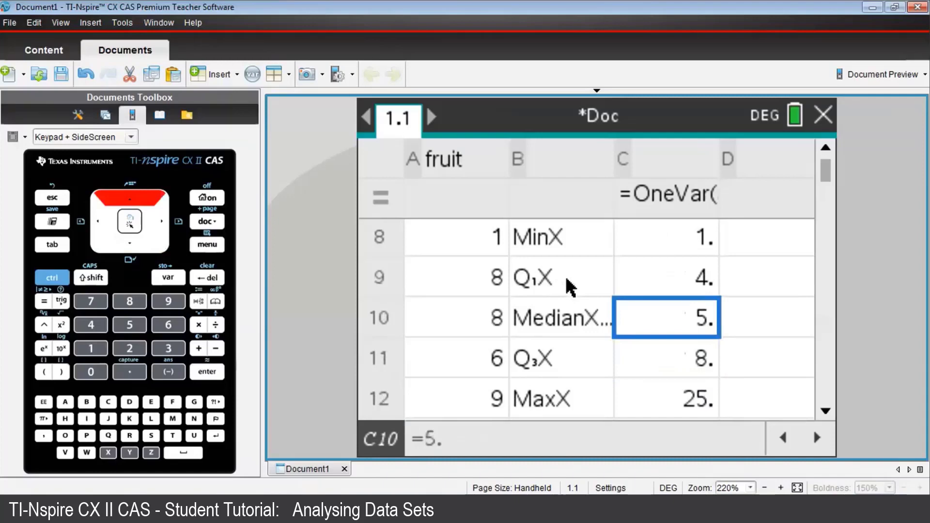
key(Down)
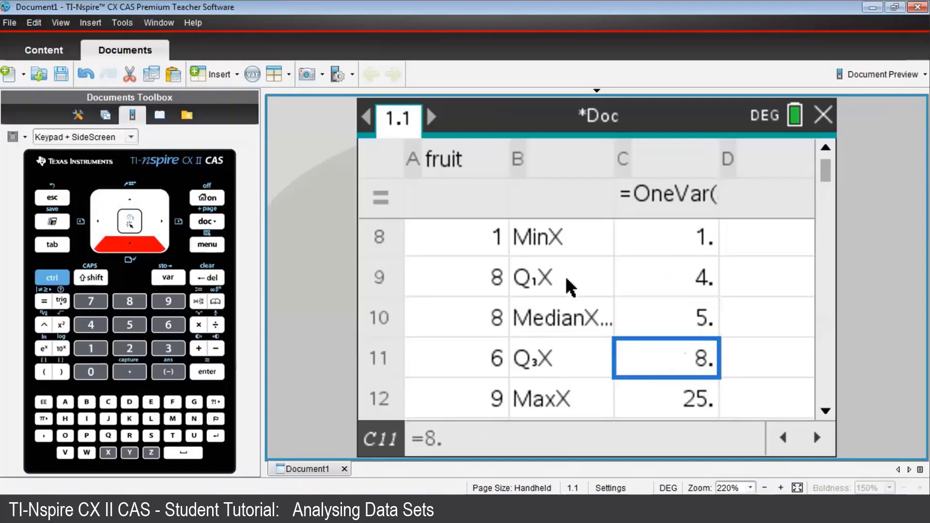
key(Down)
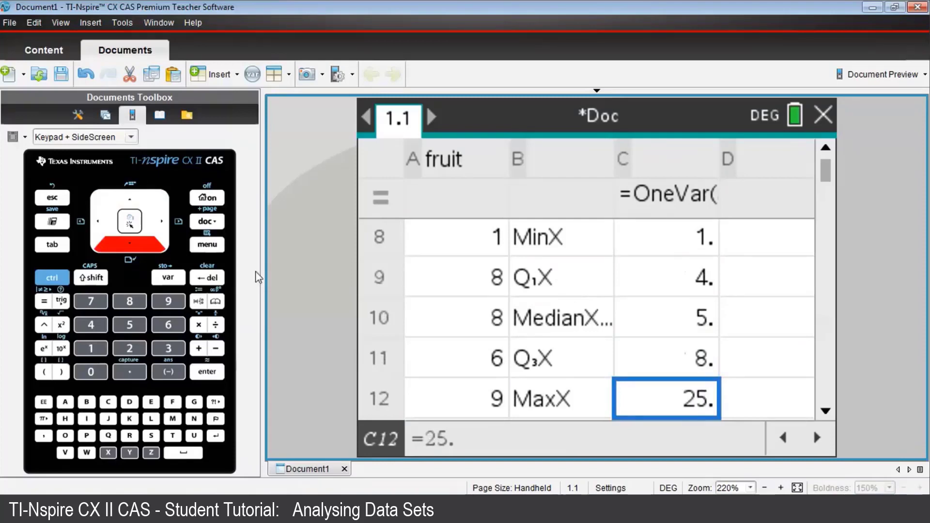
- Insert a Data & Statistics page and put fruit on the horizontal axis
click(54, 279)
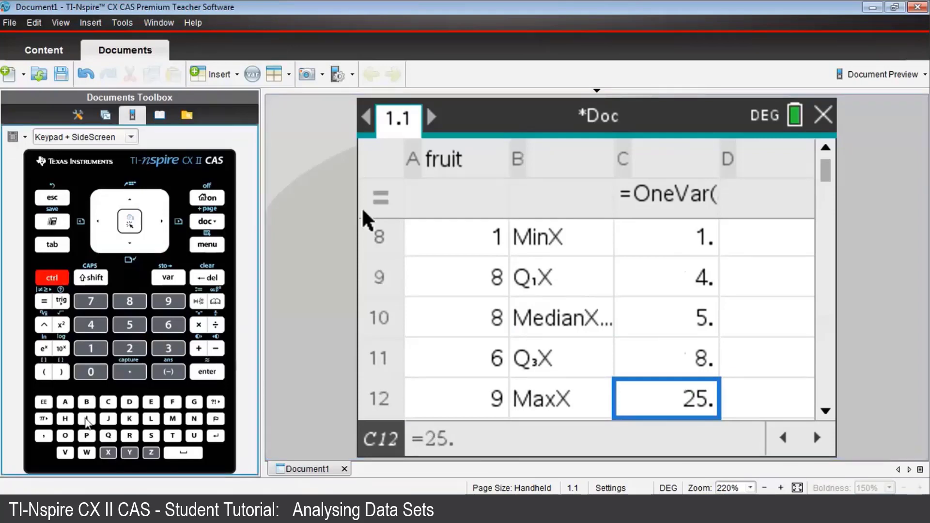
click(86, 420)
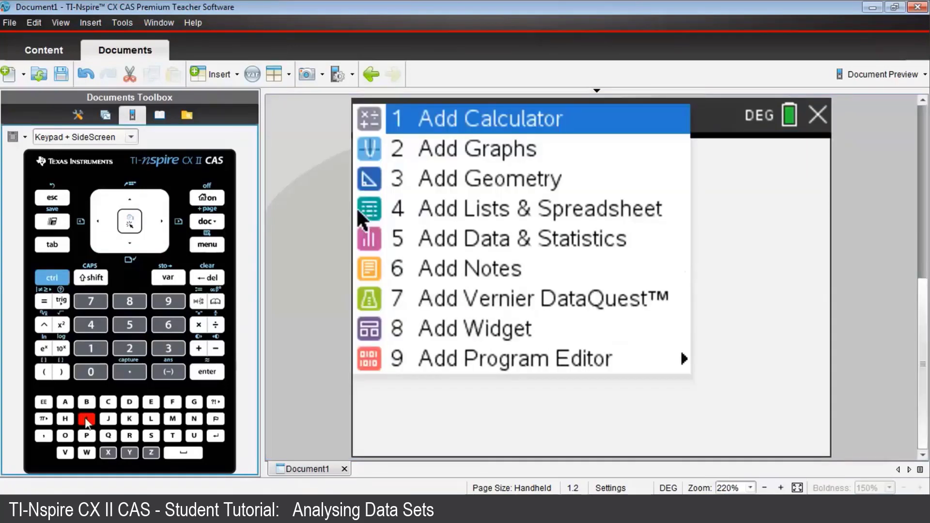
key(Down)
key(Down)
key(Down)
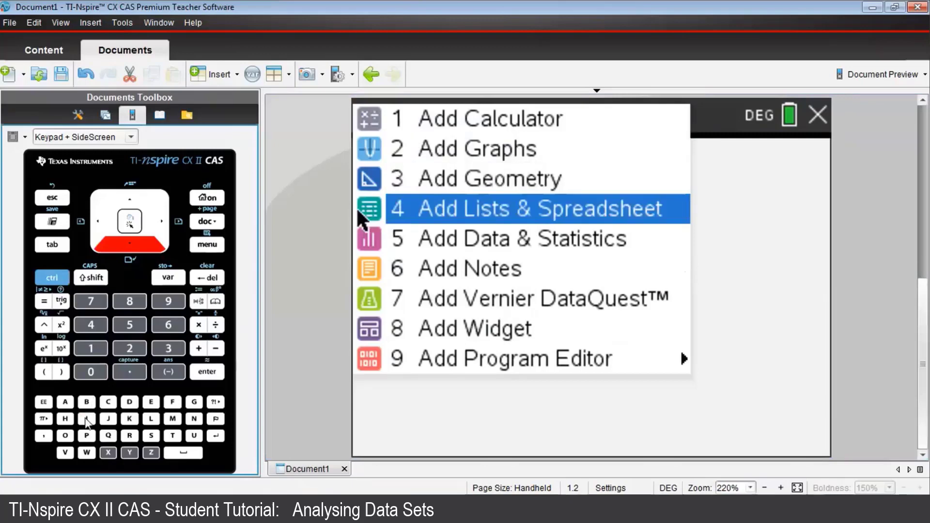
key(Down)
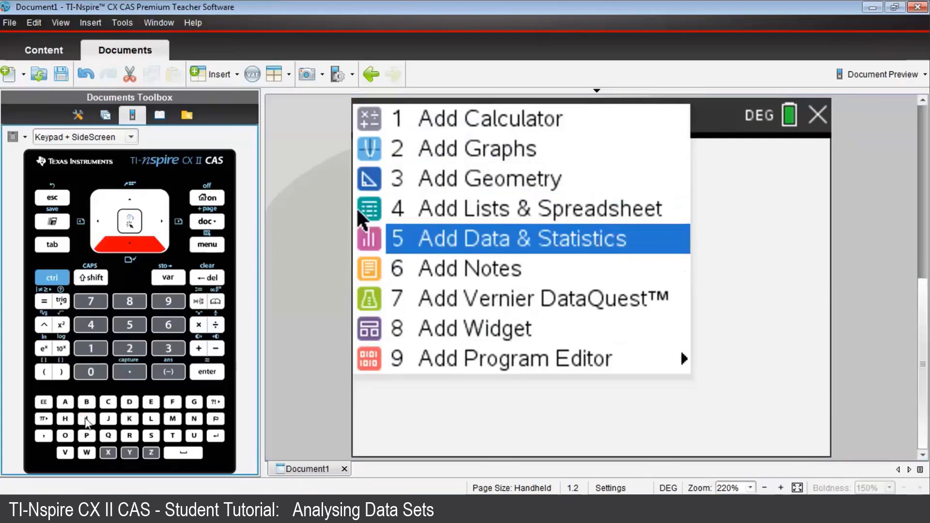
key(Return)
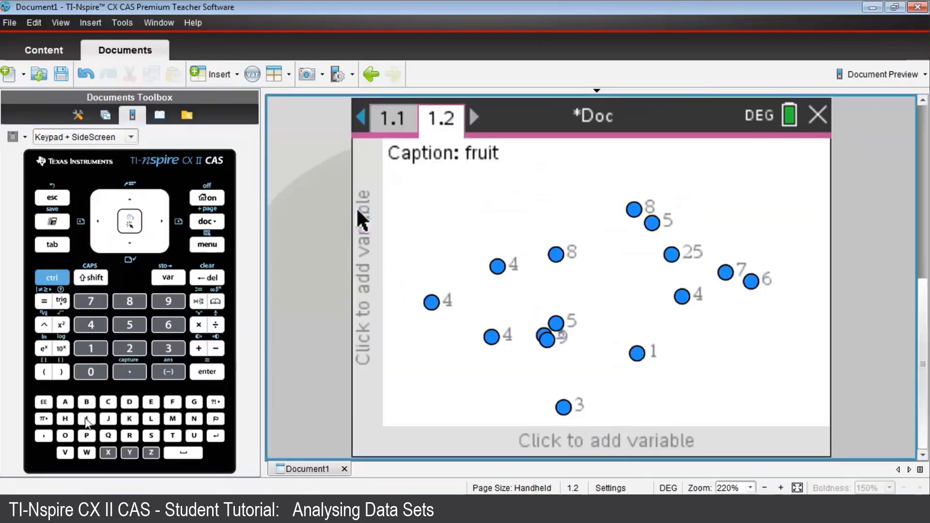
click(576, 440)
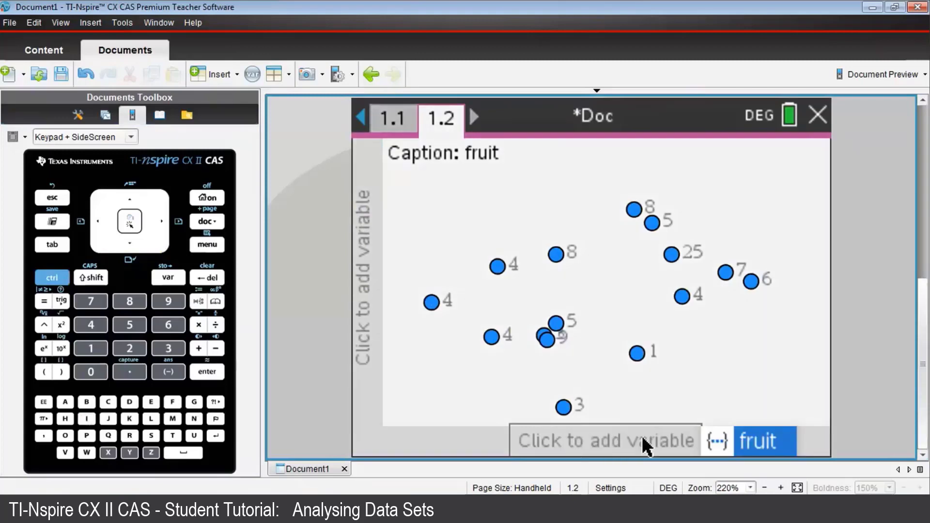
click(759, 441)
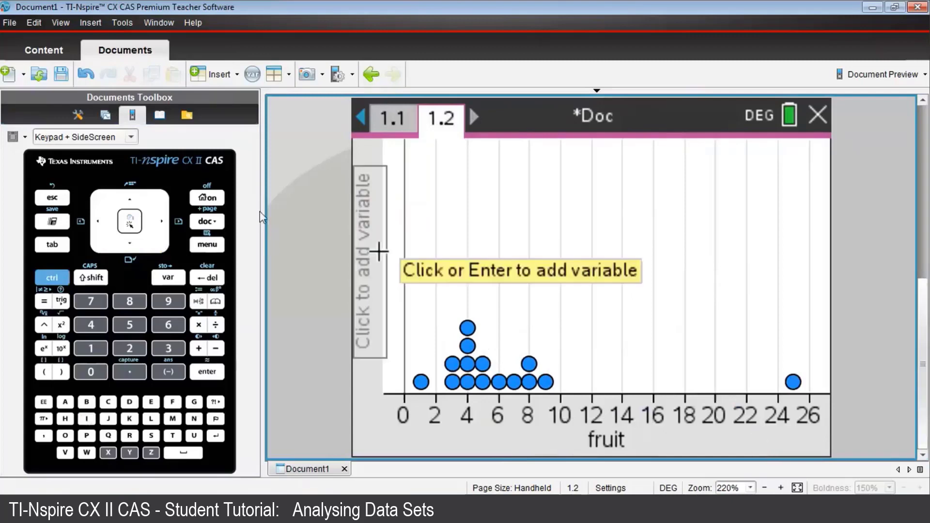
- Change the fruit plot type from dot plot to Box Plot
click(206, 245)
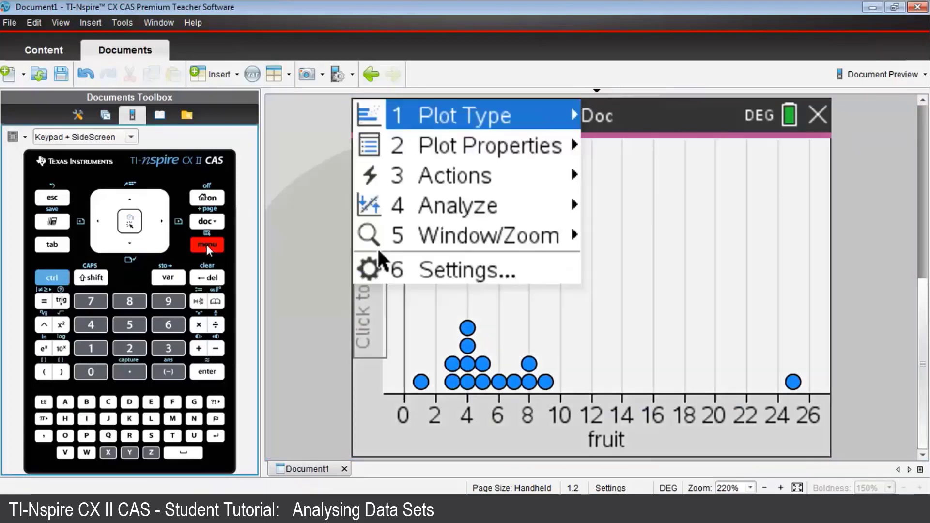
key(Right)
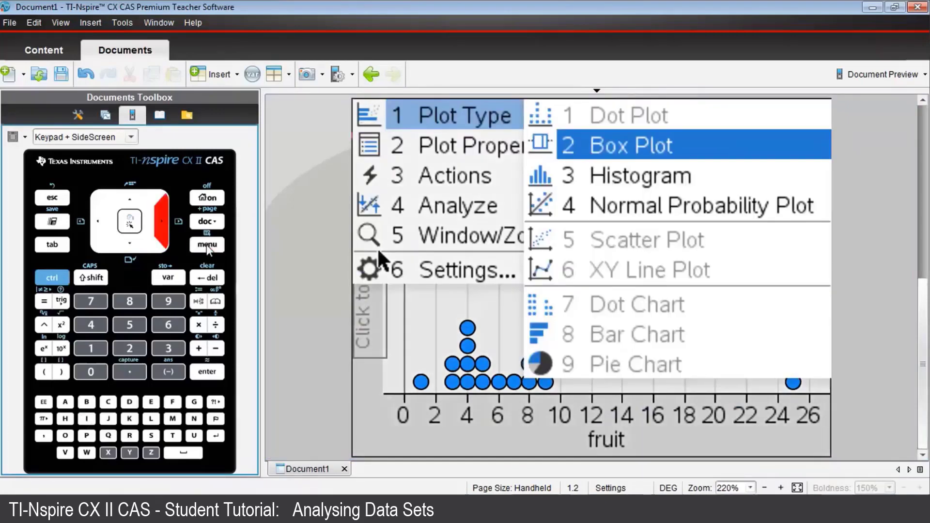
key(Return)
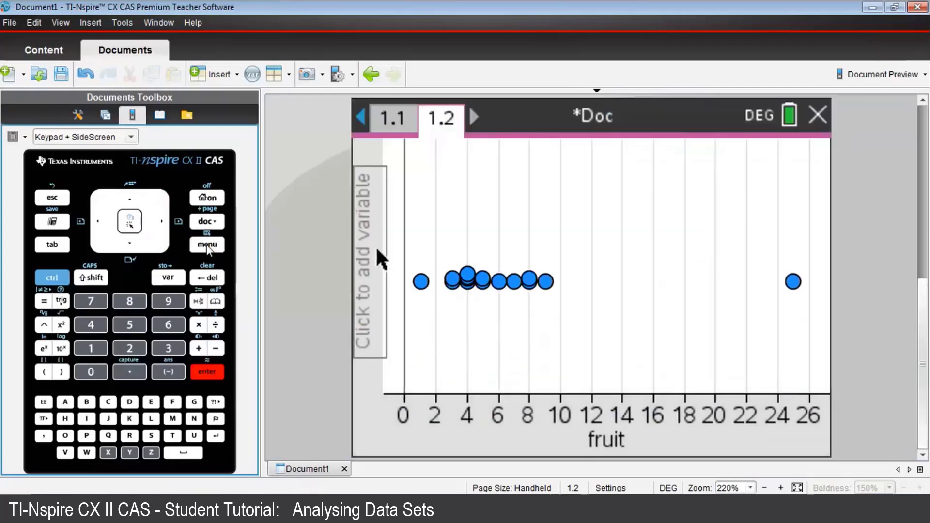